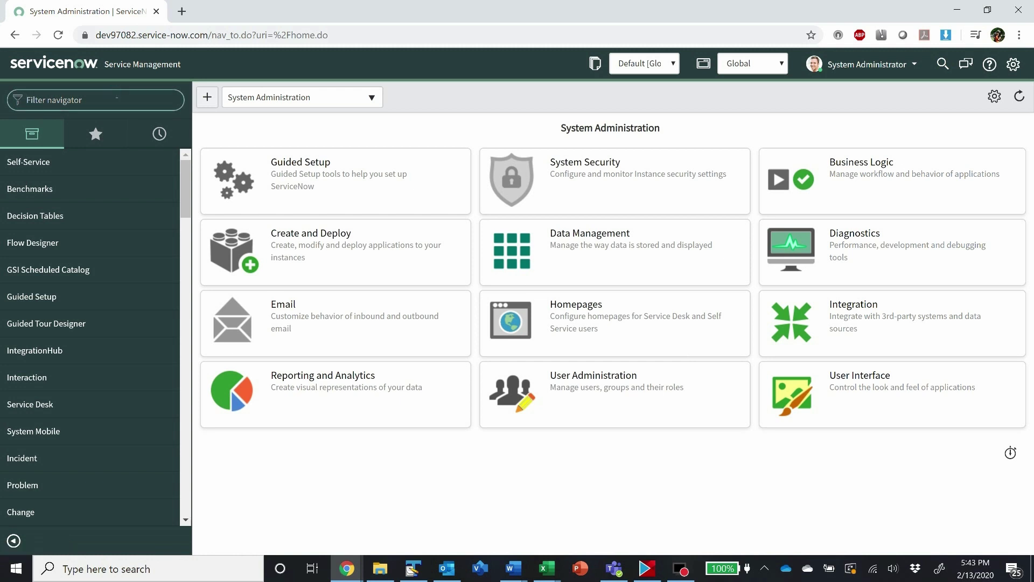
# Step: Filter the navigator for 'database view' and open System Definition > Database Views
pyautogui.write('dat')
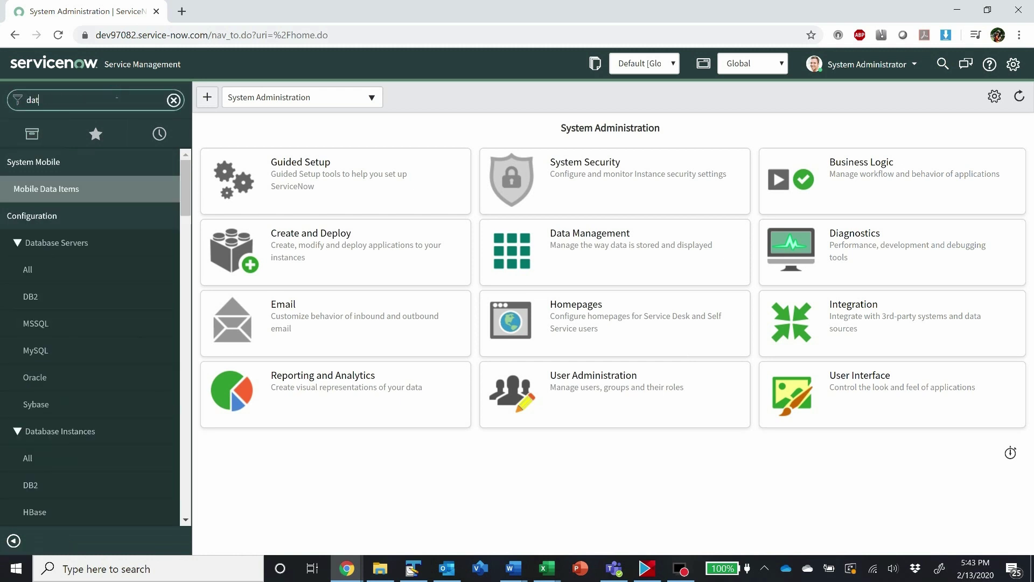
pyautogui.write('abase')
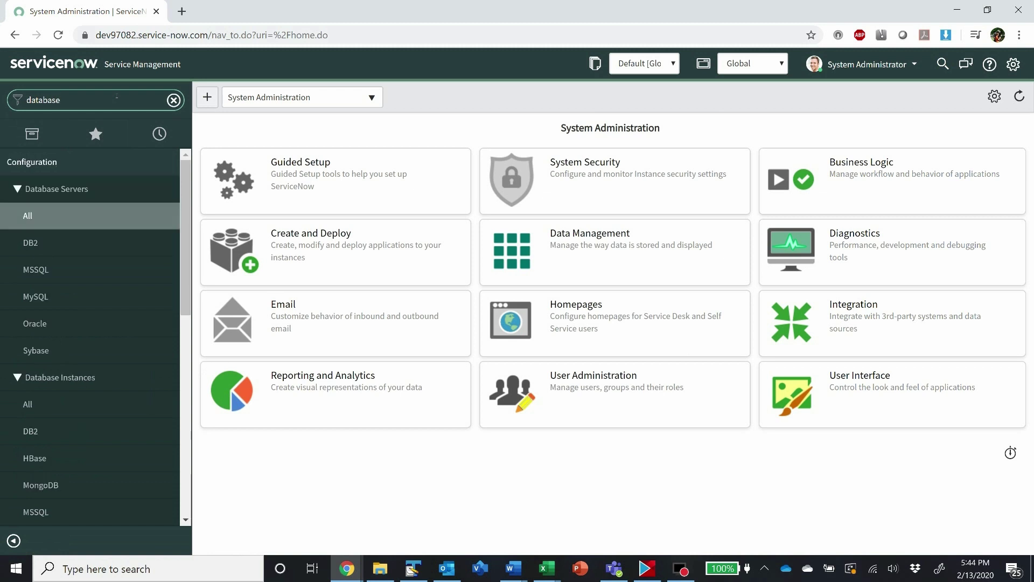
pyautogui.write('view')
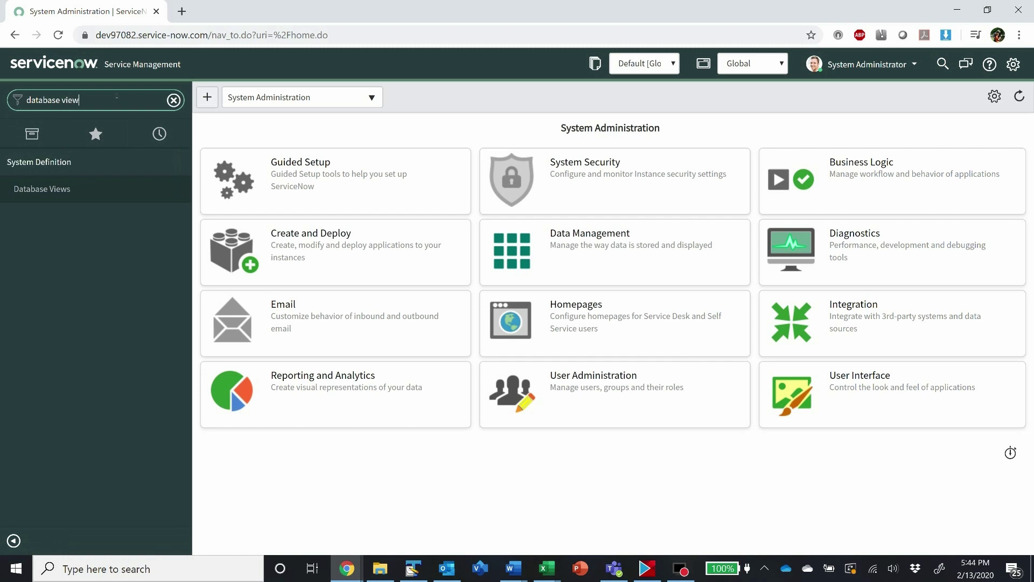
pyautogui.click(59, 188)
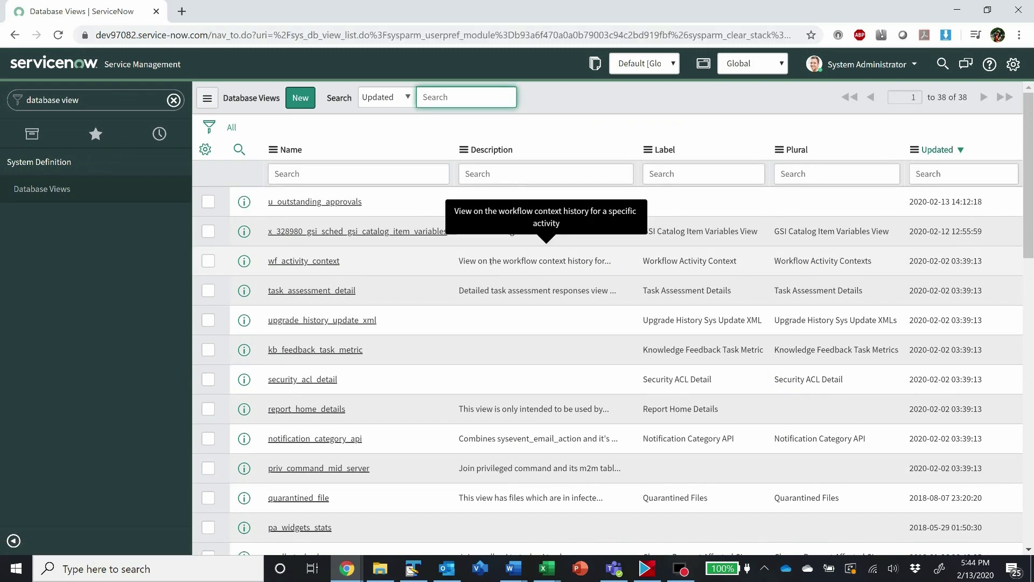
# Step: Open the u_outstanding_approvals record from the Database Views list
pyautogui.scroll(-2, 490, 262)
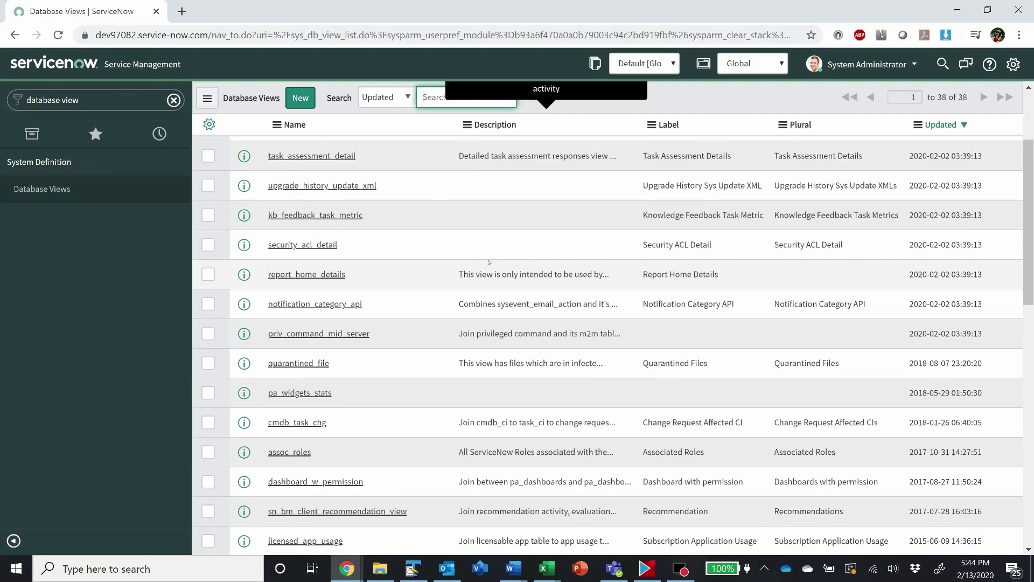
pyautogui.scroll(1, 487, 270)
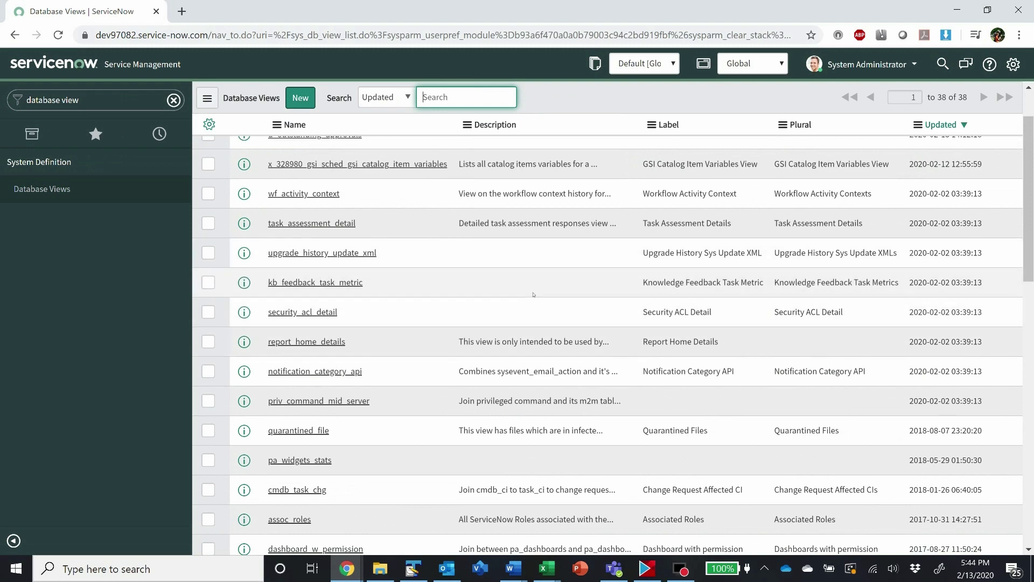
pyautogui.scroll(2, 533, 294)
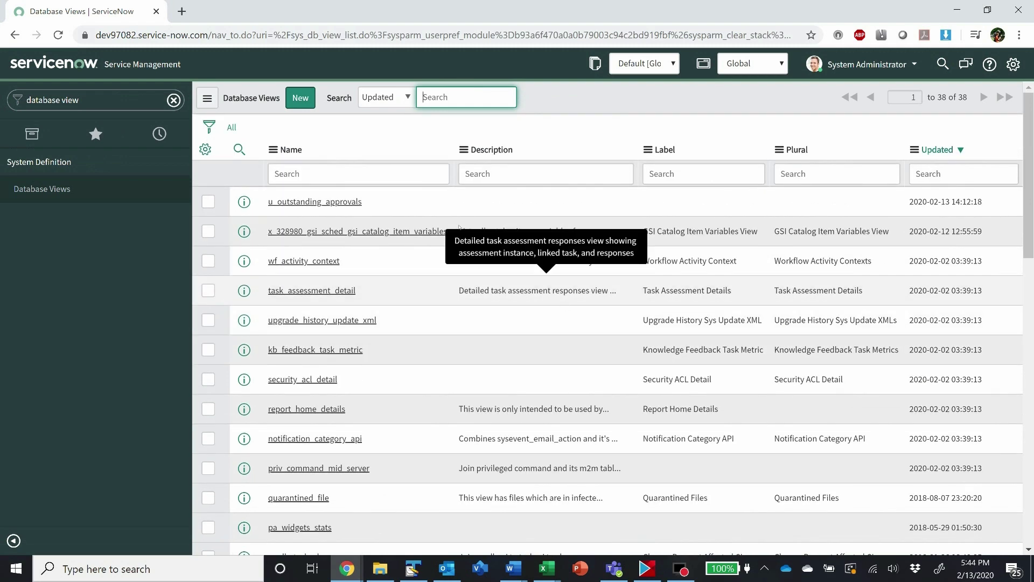
pyautogui.click(303, 204)
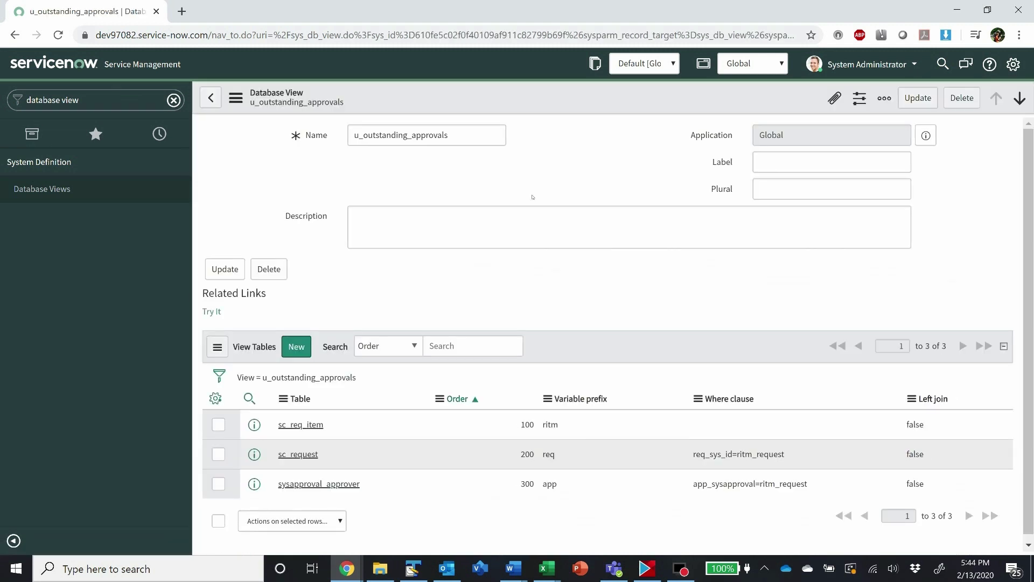
pyautogui.scroll(-1, 533, 196)
pyautogui.scroll(1, 547, 224)
pyautogui.click(491, 142)
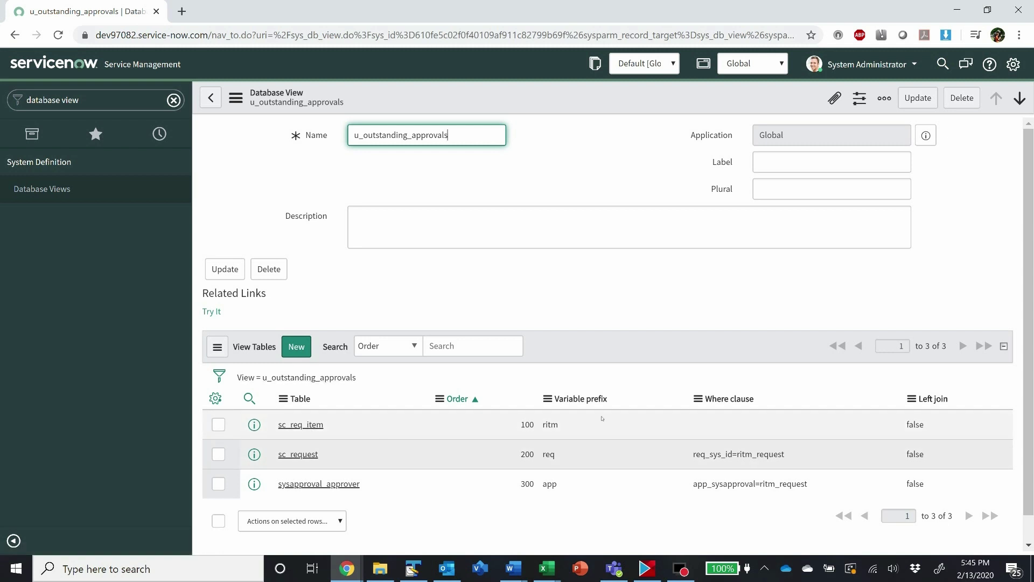
# Step: Inspect the sc_req_item ritm prefix and the sc_request join condition, leaving it unchanged
pyautogui.click(570, 424)
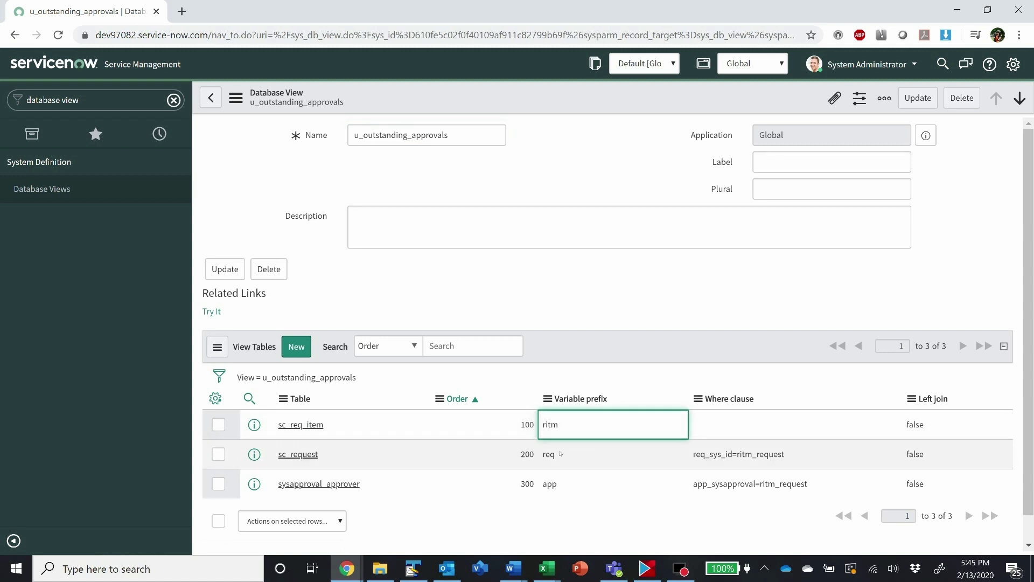
pyautogui.click(405, 457)
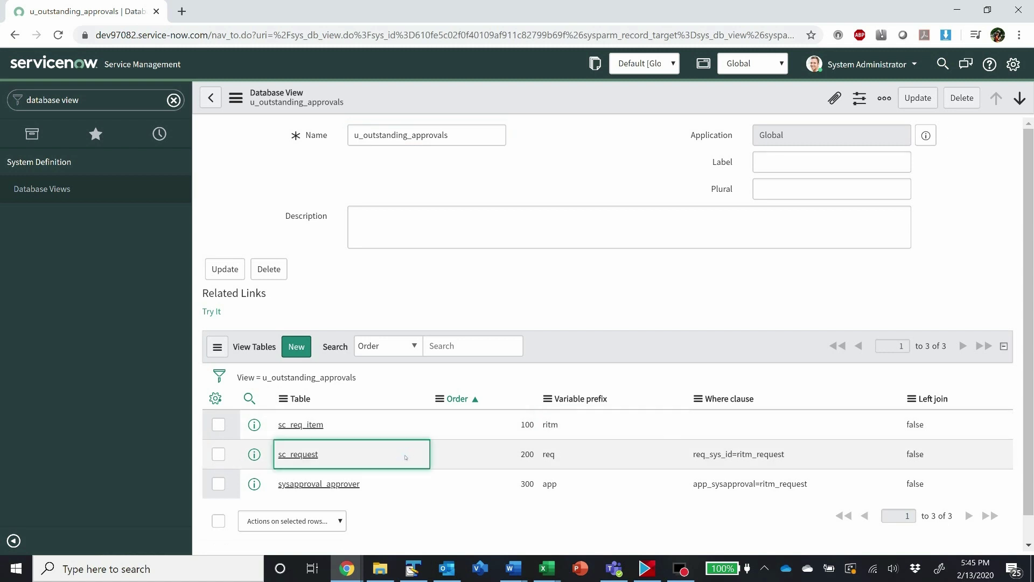
pyautogui.click(725, 465)
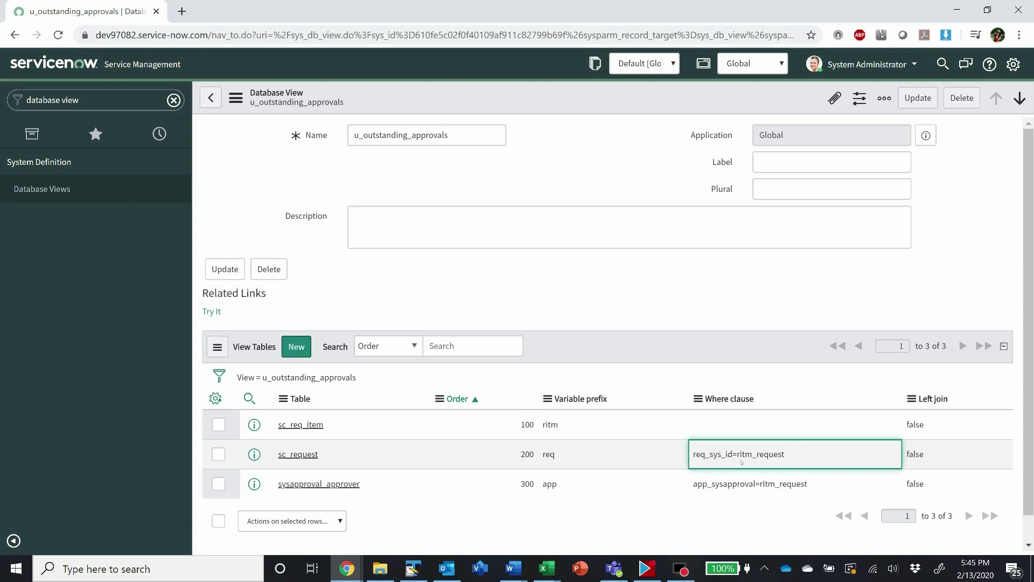
pyautogui.moveTo(737, 455); pyautogui.dragTo(755, 456)
pyautogui.press('Escape')
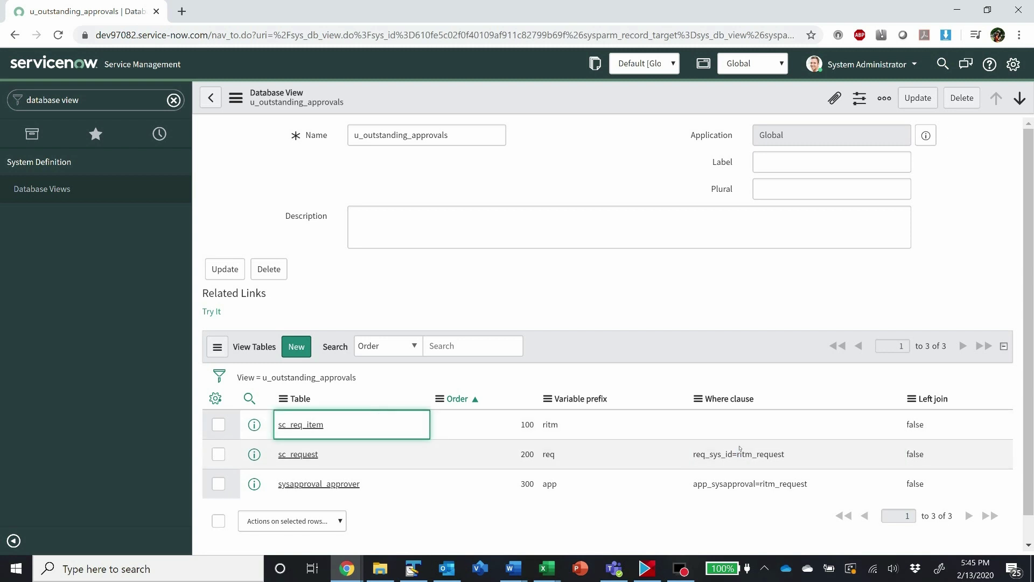
pyautogui.click(780, 460)
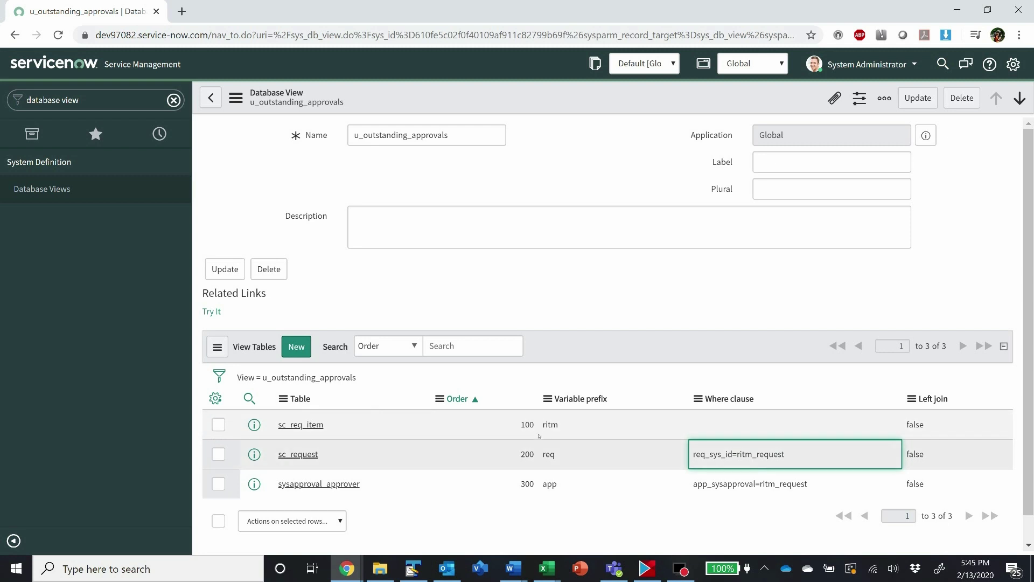
# Step: Inspect the sysapproval_approver app prefix and join condition, then open the sc_req_item view table
pyautogui.scroll(-1, 607, 429)
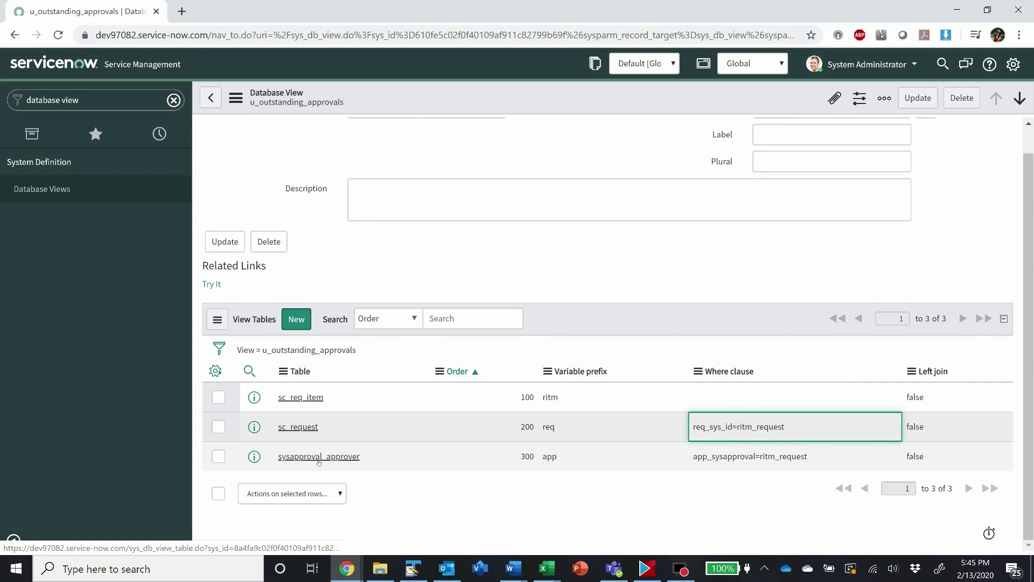
pyautogui.click(555, 458)
pyautogui.click(748, 454)
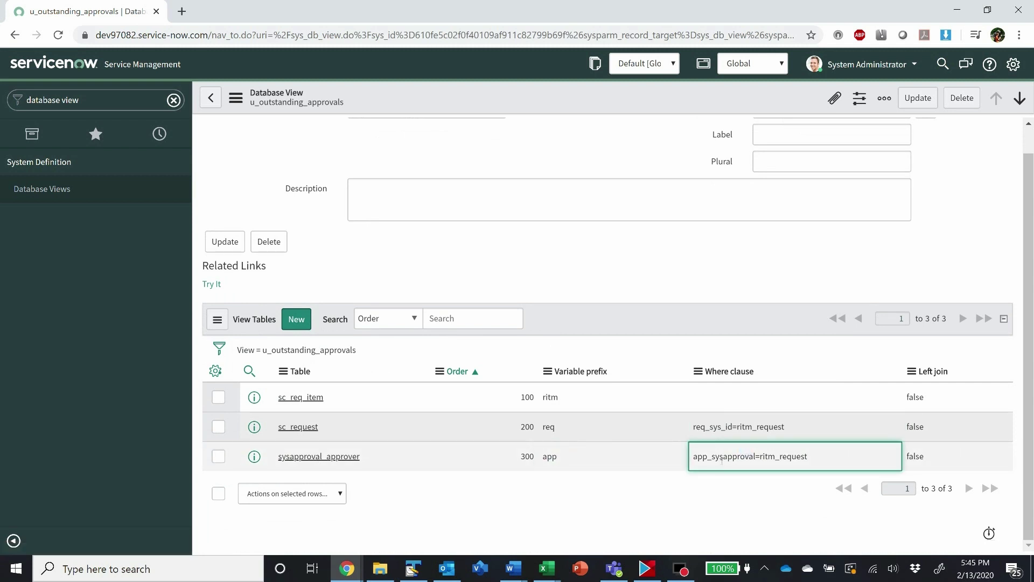
pyautogui.moveTo(708, 456); pyautogui.dragTo(817, 459)
pyautogui.click(780, 461)
pyautogui.scroll(1, 780, 462)
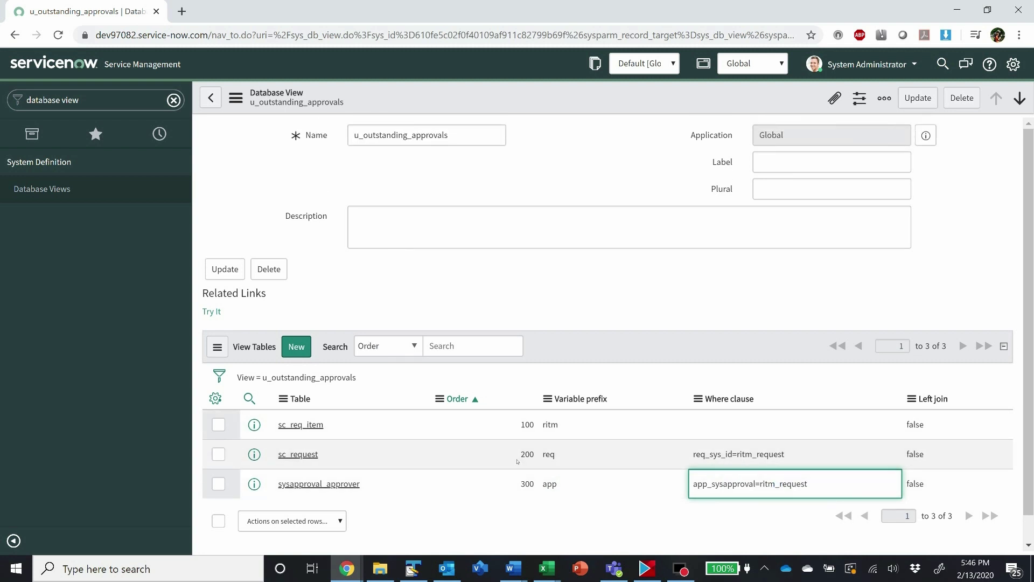
pyautogui.click(305, 426)
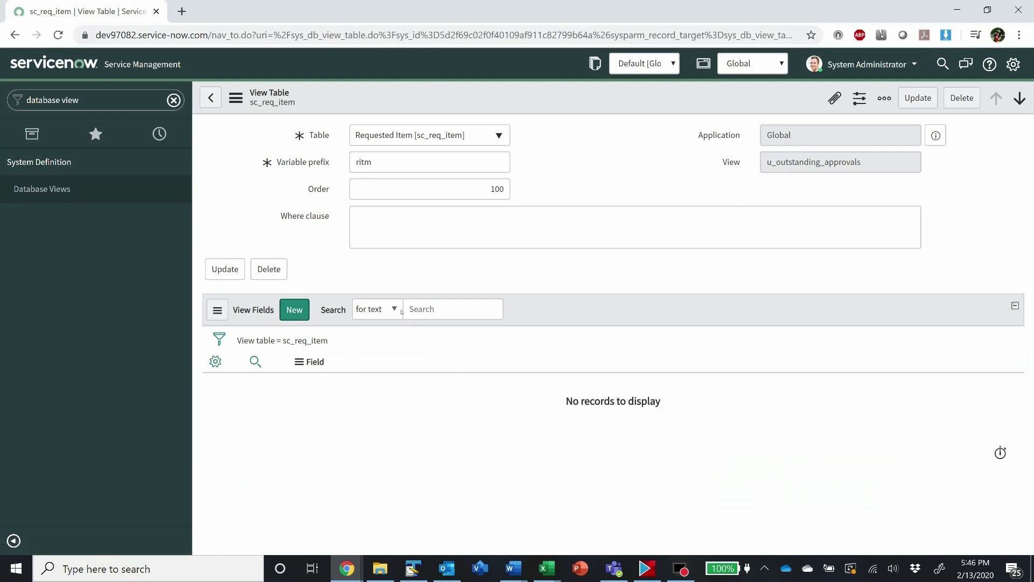
# Step: Return to the u_outstanding_approvals view and run Try It to preview its results
pyautogui.click(219, 98)
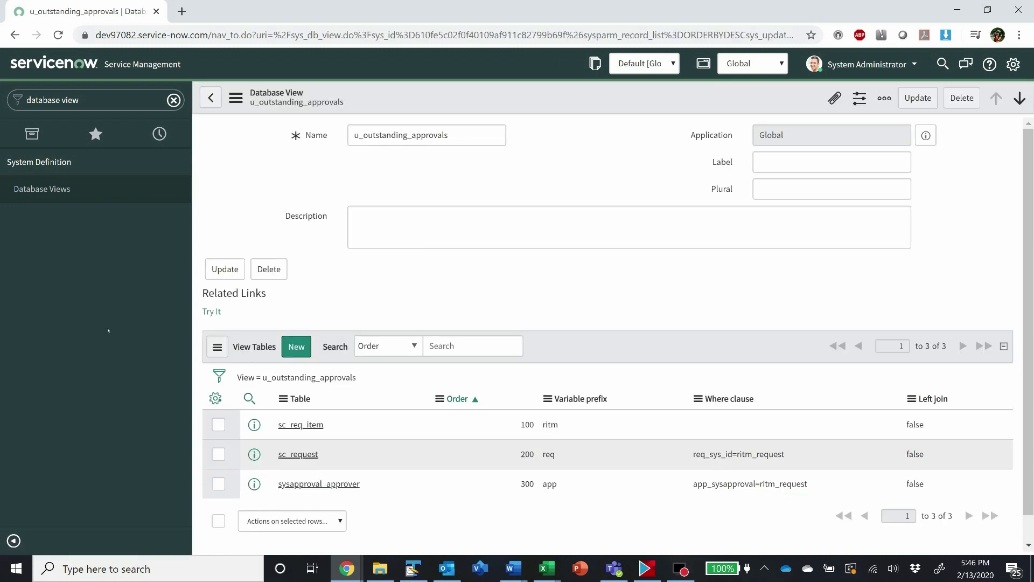
pyautogui.click(210, 313)
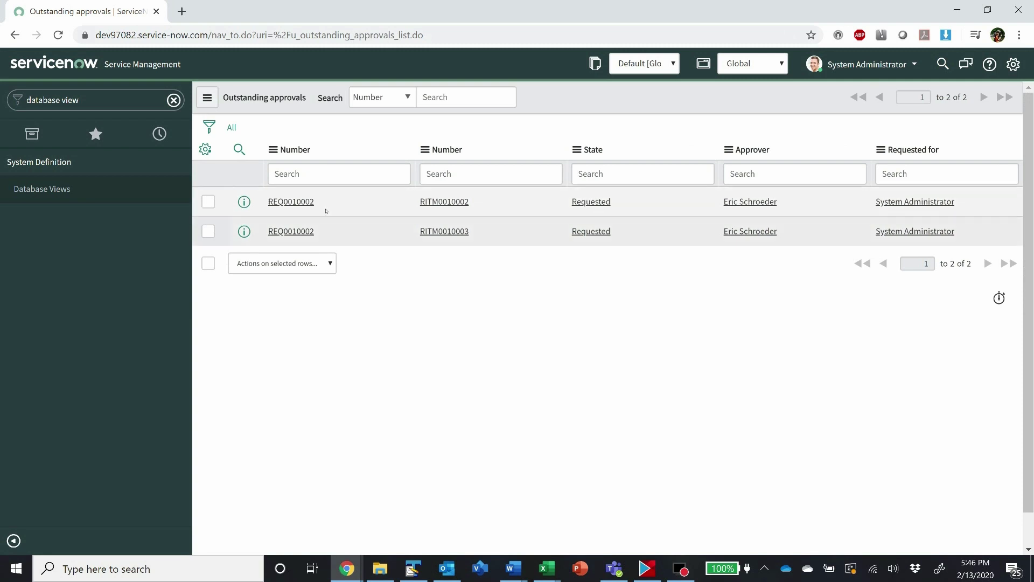
# Step: Review the two requested items, including RITM0010003, and their approvers, then personalize list columns
pyautogui.click(335, 225)
pyautogui.click(486, 200)
pyautogui.click(534, 235)
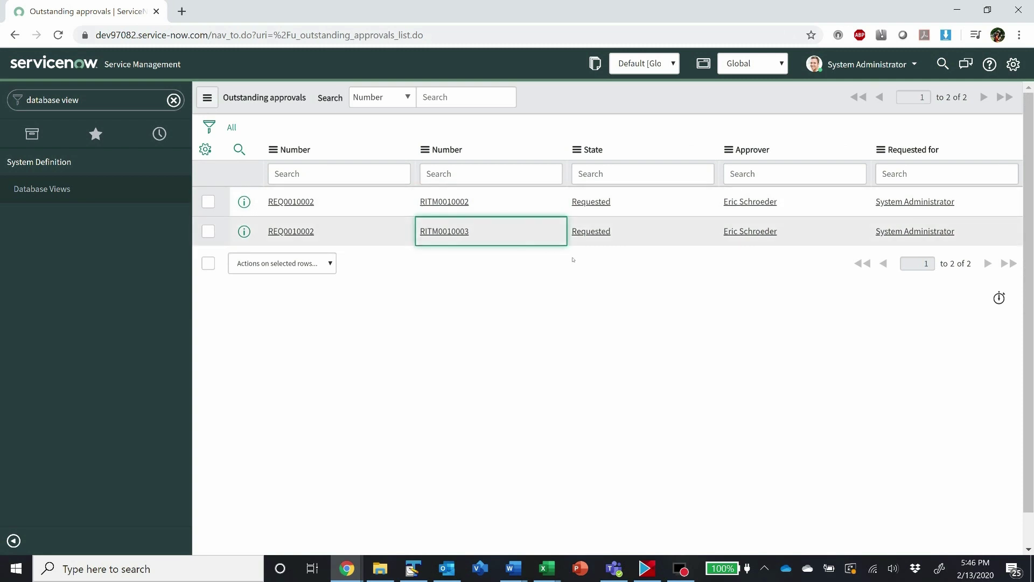
pyautogui.click(796, 203)
pyautogui.click(790, 233)
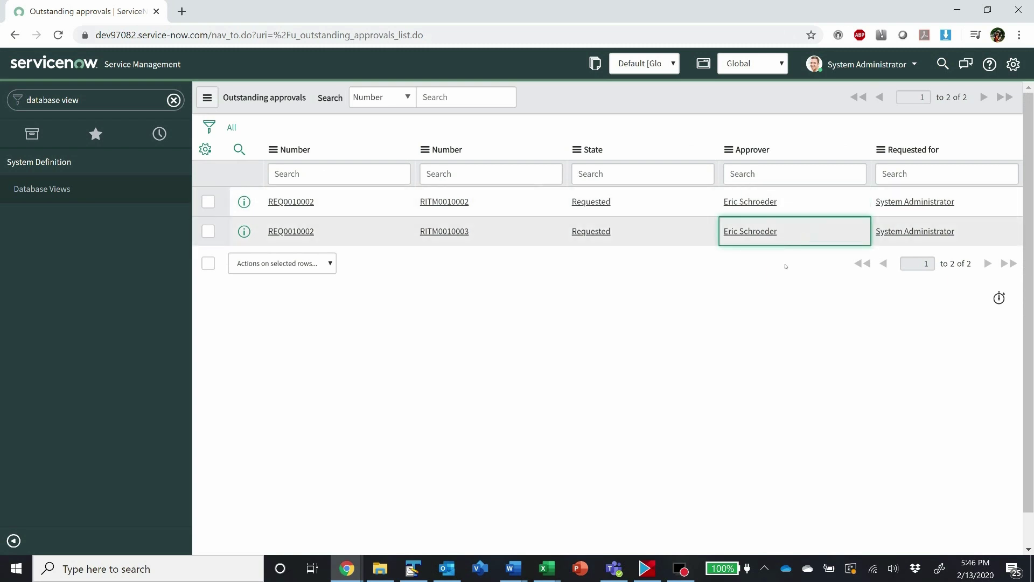
pyautogui.click(206, 149)
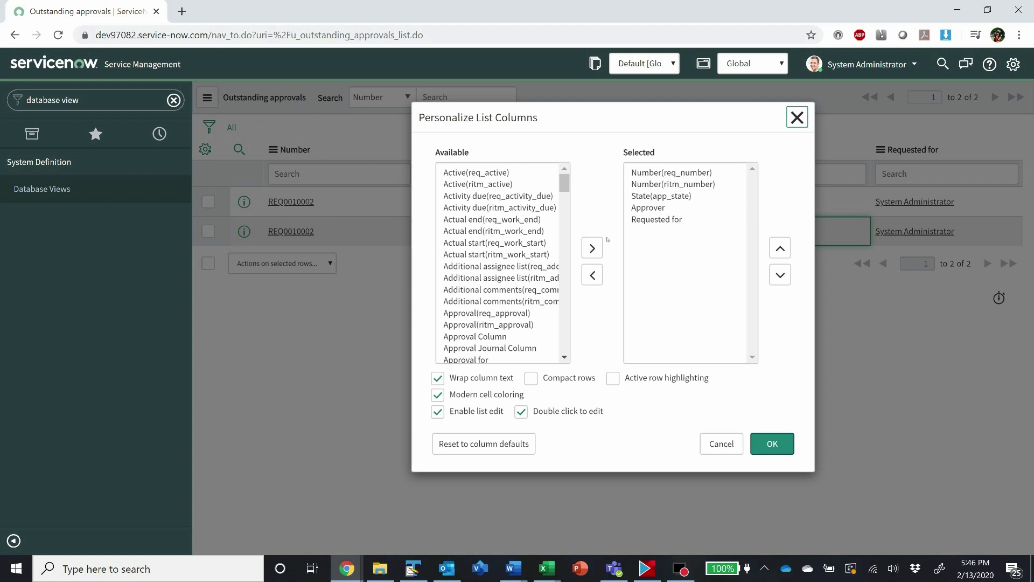
# Step: Review the State, Approver and Requested for columns, cancel, and reopen u_outstanding_approvals
pyautogui.moveTo(564, 188)
pyautogui.mouseDown()
pyautogui.moveTo(561, 349)
pyautogui.moveTo(557, 151)
pyautogui.moveTo(664, 173)
pyautogui.mouseUp()
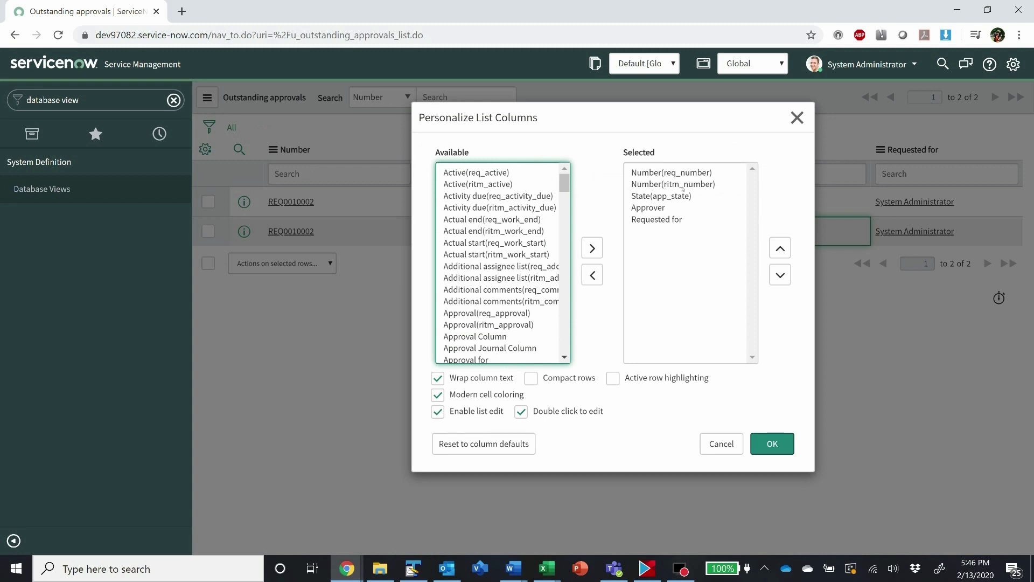
pyautogui.click(657, 200)
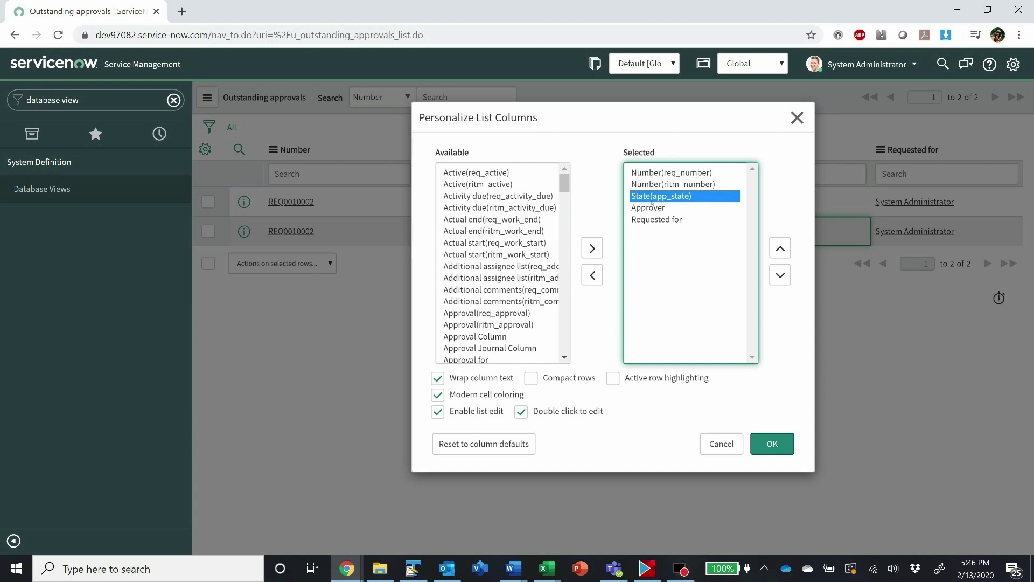
pyautogui.click(654, 210)
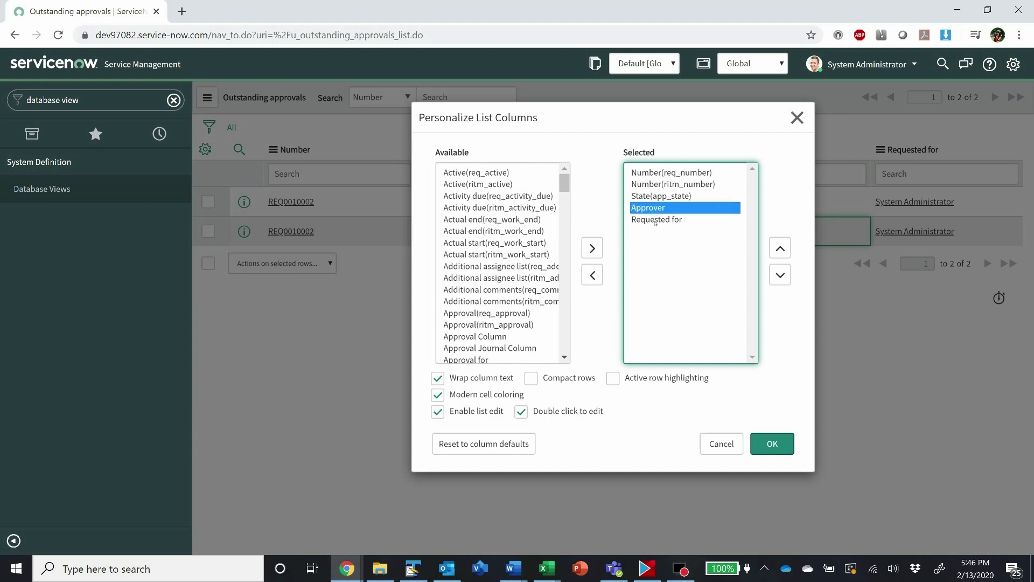
pyautogui.click(653, 221)
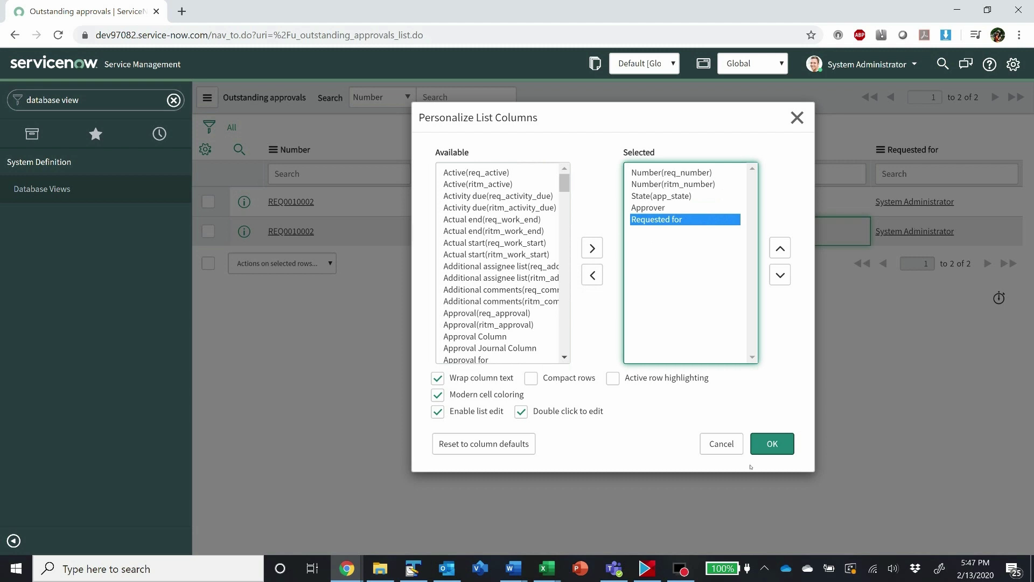
pyautogui.click(722, 443)
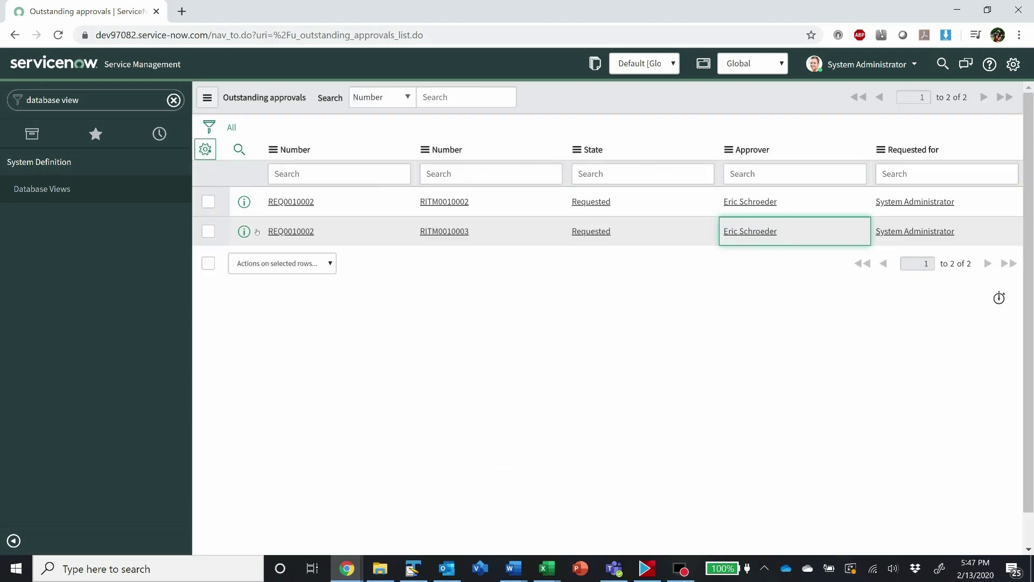
pyautogui.click(42, 188)
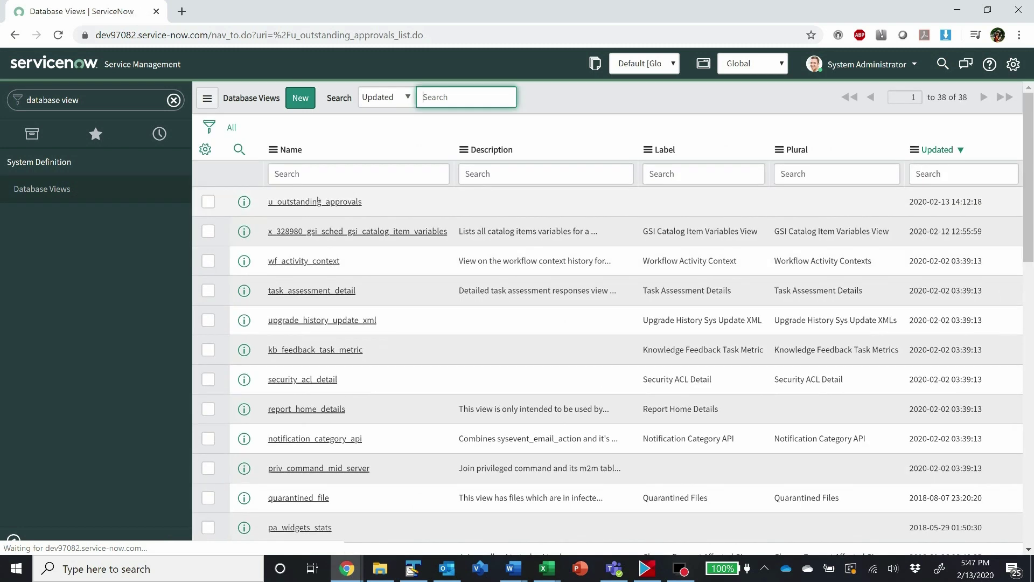
pyautogui.click(318, 199)
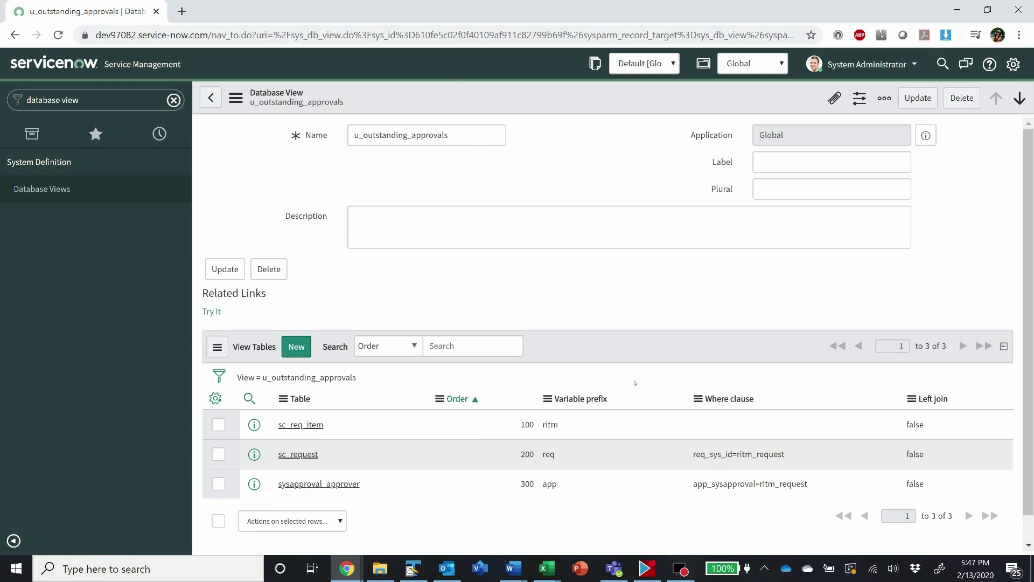
pyautogui.scroll(-1, 608, 397)
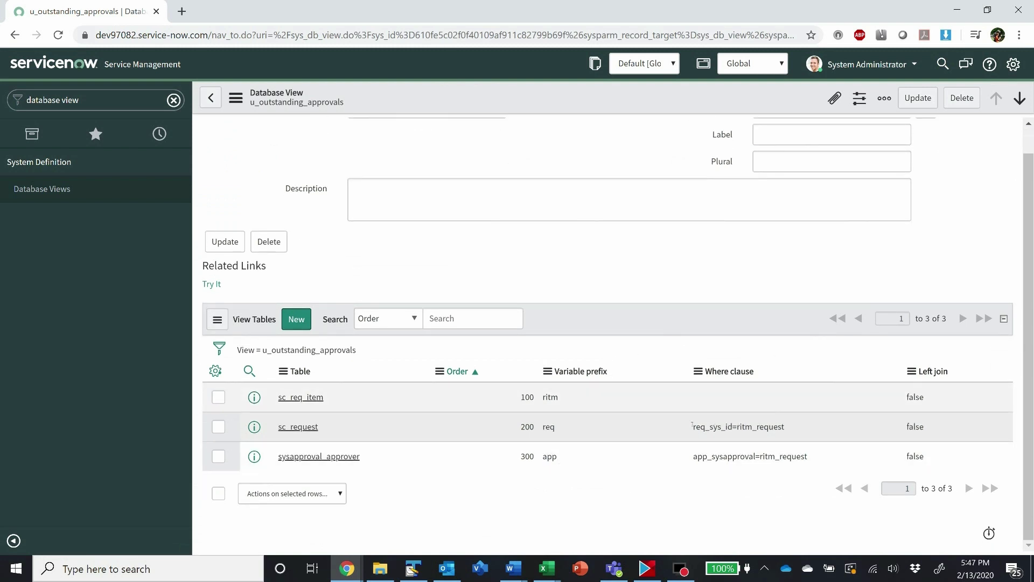
pyautogui.click(580, 403)
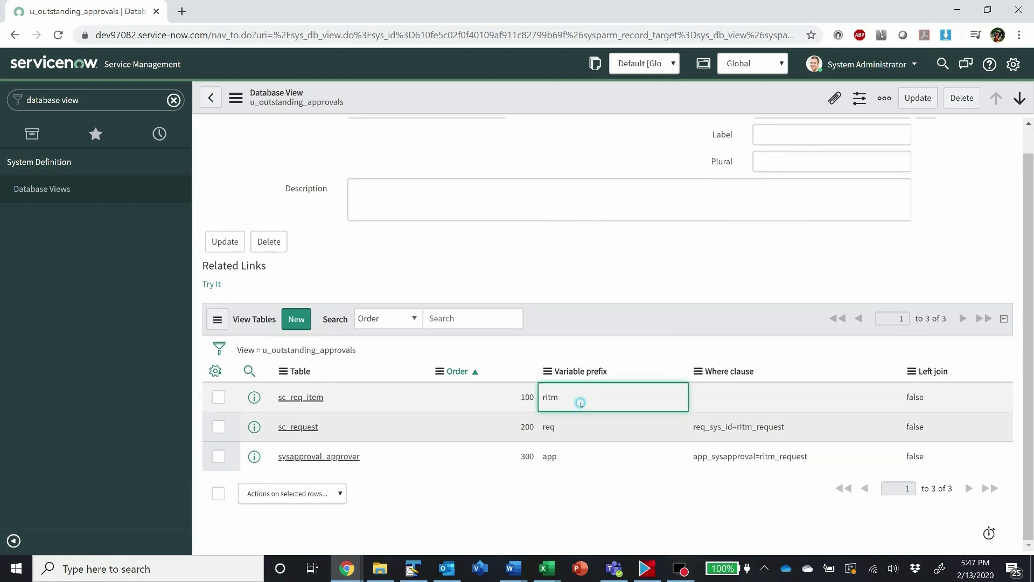
pyautogui.click(718, 432)
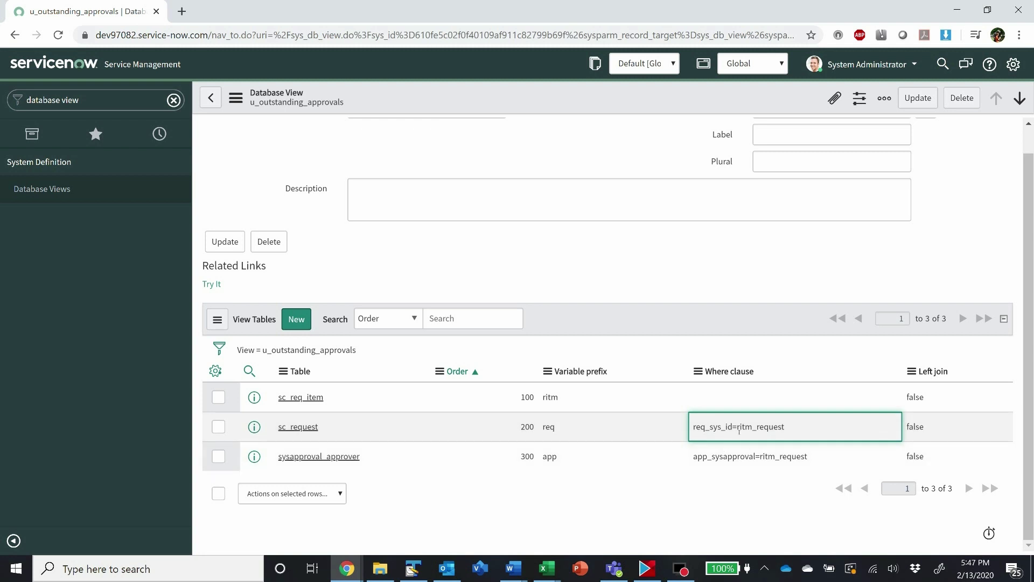
pyautogui.moveTo(727, 427); pyautogui.dragTo(737, 427)
pyautogui.click(747, 520)
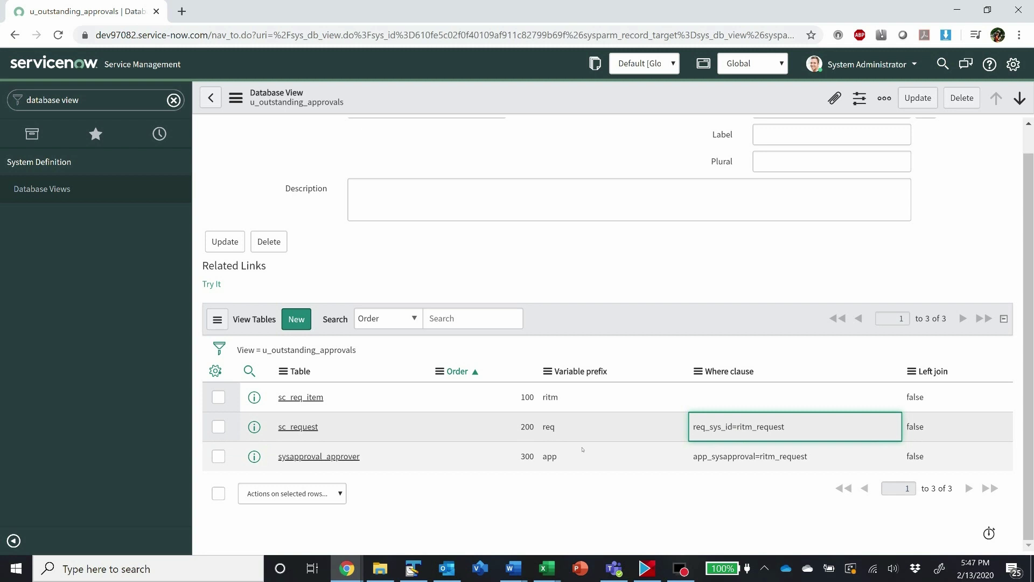